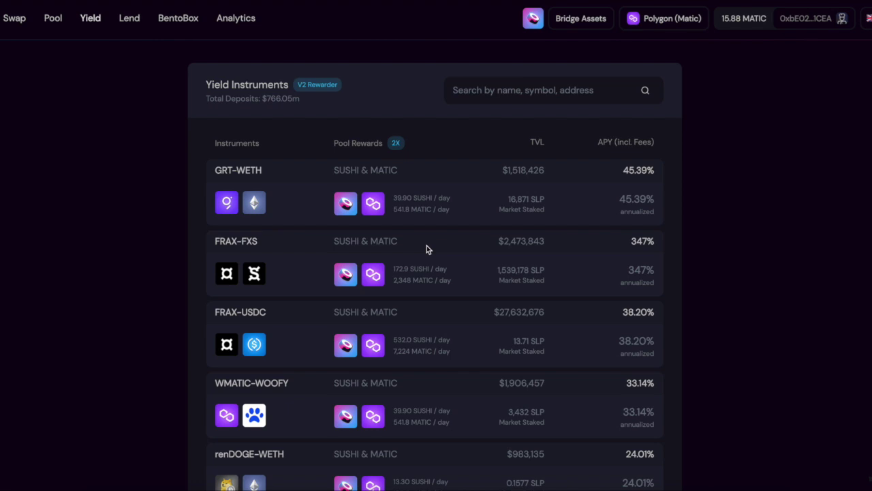
# Scroll the Polygon yield farms list to see FRAX-USDC, USDC-DAI and SNX-WETH with their APYs.
pyautogui.scroll(-2, 426, 246)
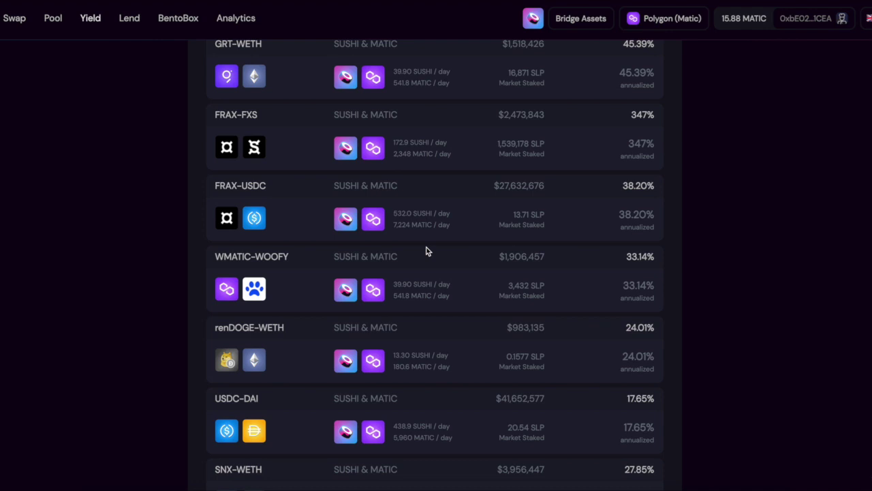
# Expand the USDC-DAI farm to show its 0.03815 SUSHI and 0.5181 MATIC rewards.
pyautogui.scroll(-1, 457, 320)
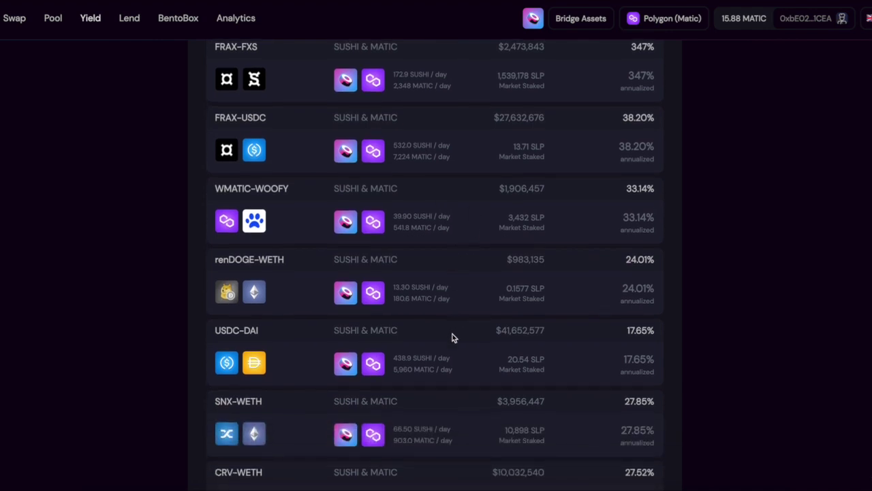
pyautogui.click(419, 346)
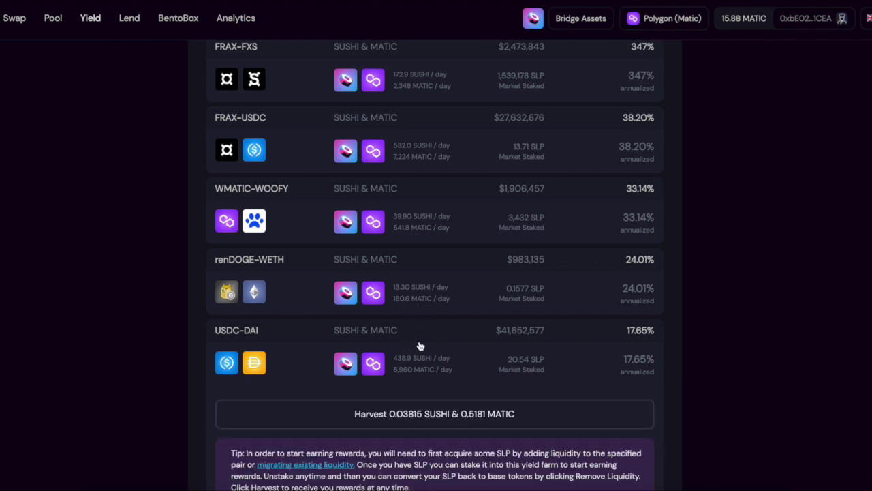
pyautogui.scroll(-1, 419, 346)
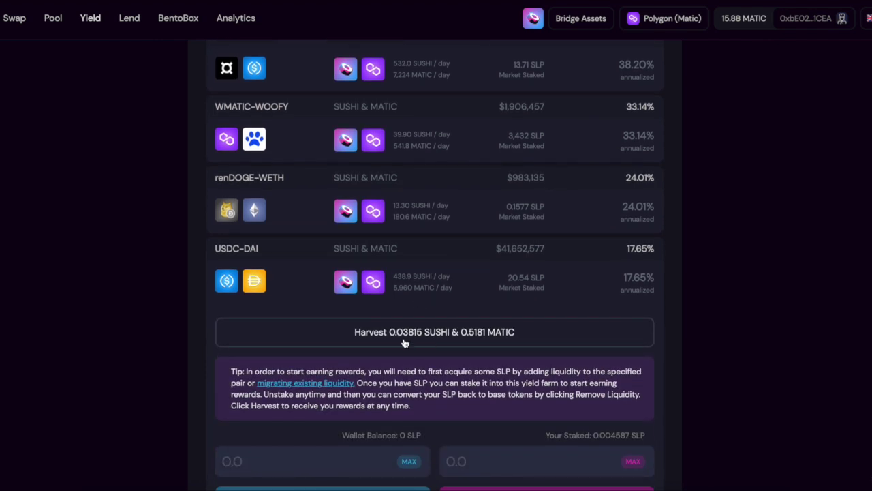
# Harvest the USDC-DAI farm rewards, confirm in MetaMask, and check the wallet's asset list.
pyautogui.click(405, 342)
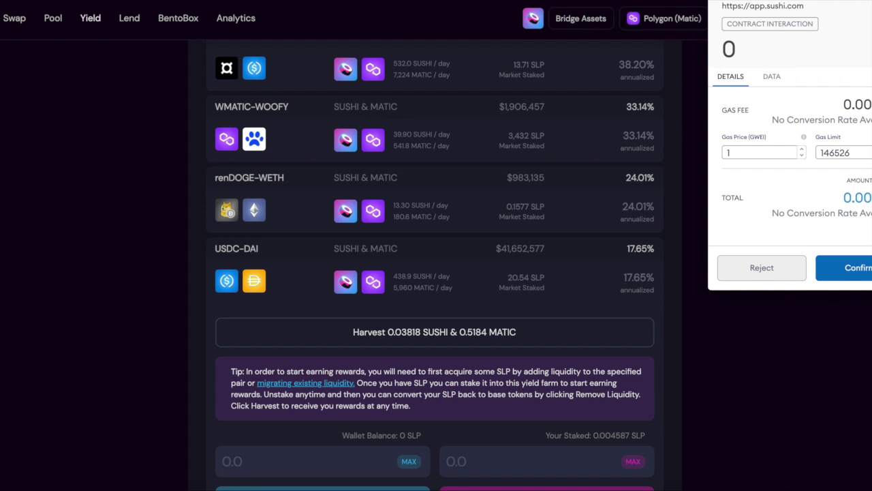
pyautogui.click(843, 267)
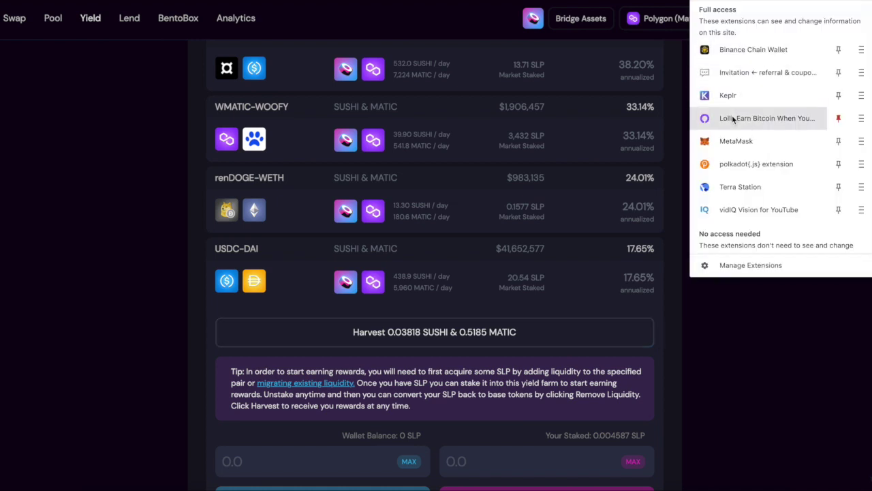
pyautogui.click(727, 144)
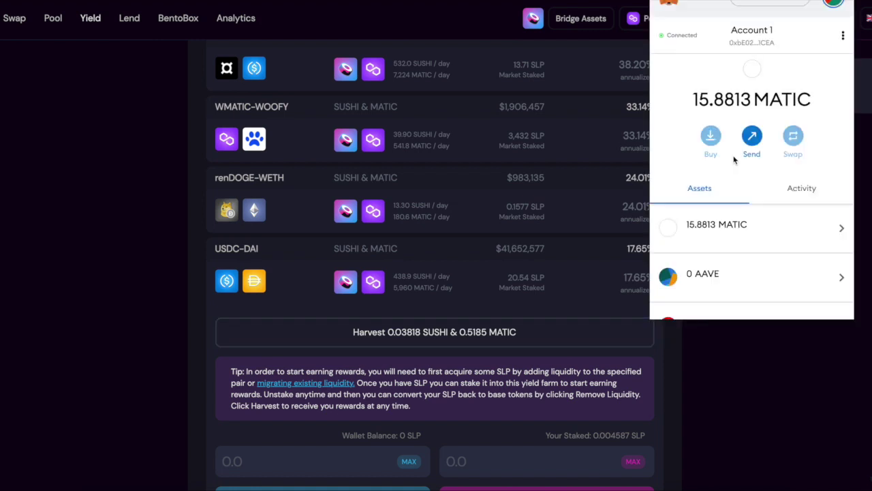
pyautogui.scroll(-3, 748, 190)
pyautogui.scroll(-2, 746, 190)
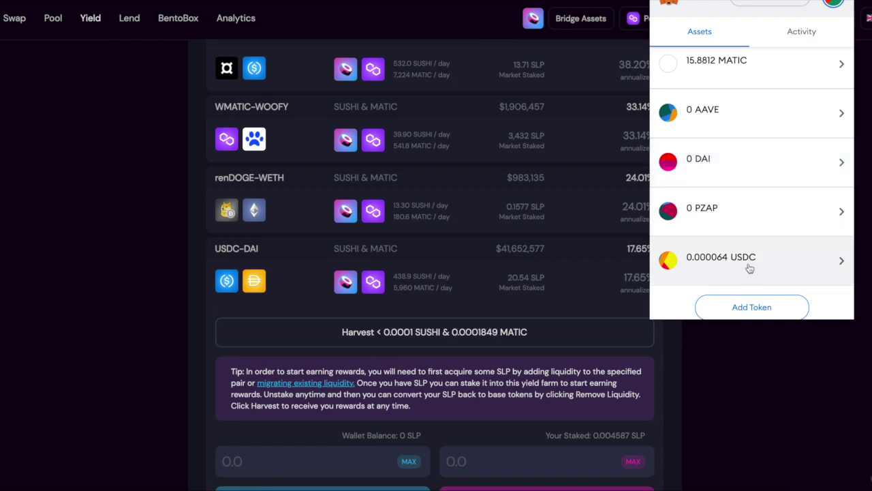
# Search CoinGecko for 'sushi' and open the Sushi (SUSHI) page's contract addresses.
pyautogui.click(706, 368)
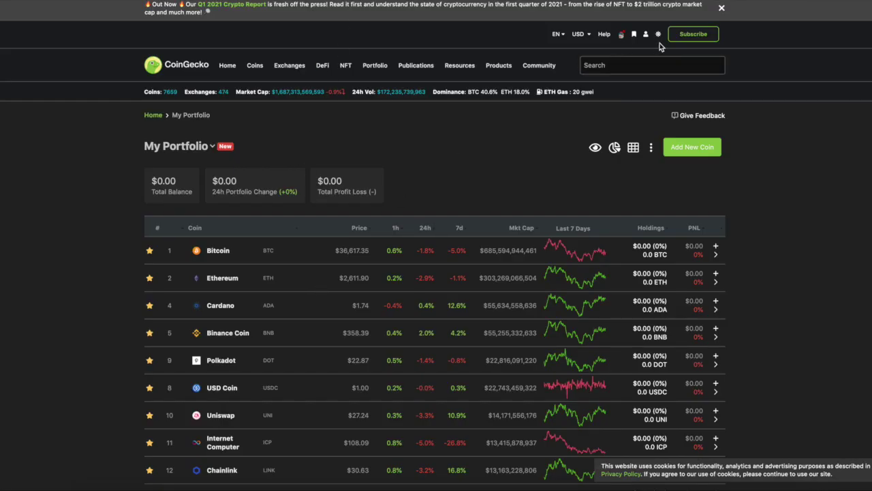
pyautogui.click(588, 63)
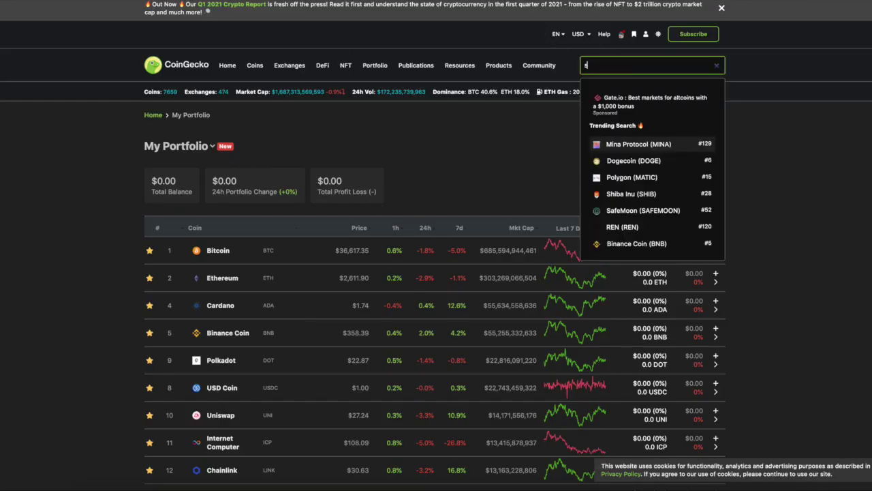
pyautogui.write('sushi')
pyautogui.click(609, 143)
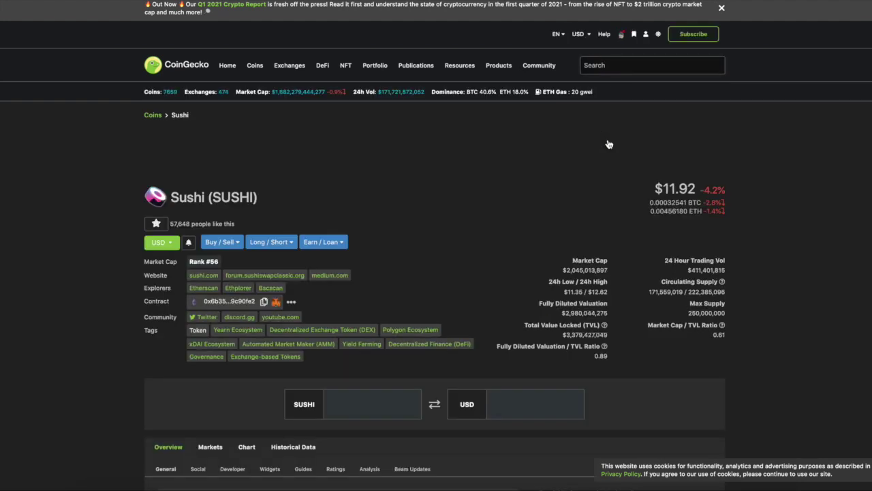
pyautogui.scroll(-2, 418, 261)
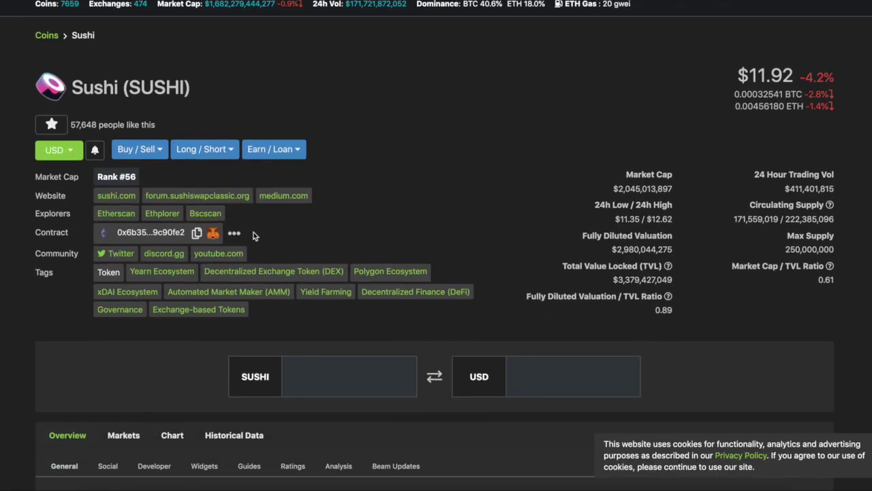
pyautogui.click(235, 234)
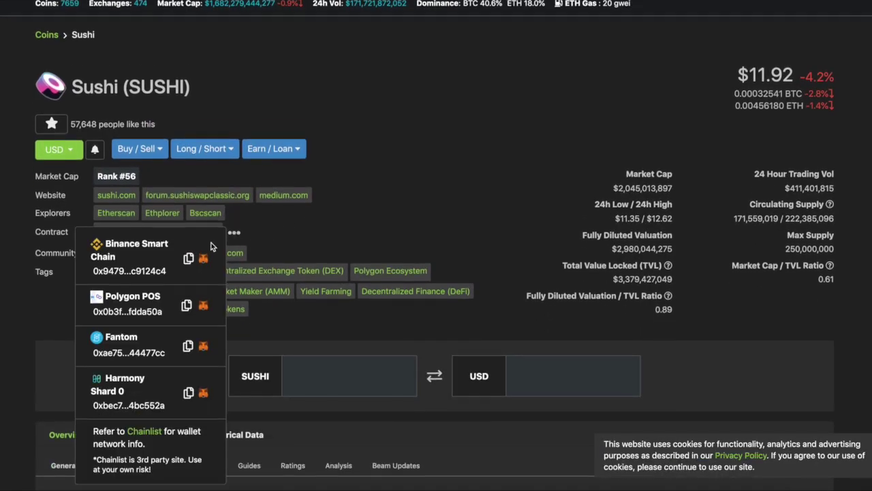
# Add the Polygon POS SUSHI token to MetaMask from CoinGecko and check the wallet assets.
pyautogui.scroll(-1, 210, 246)
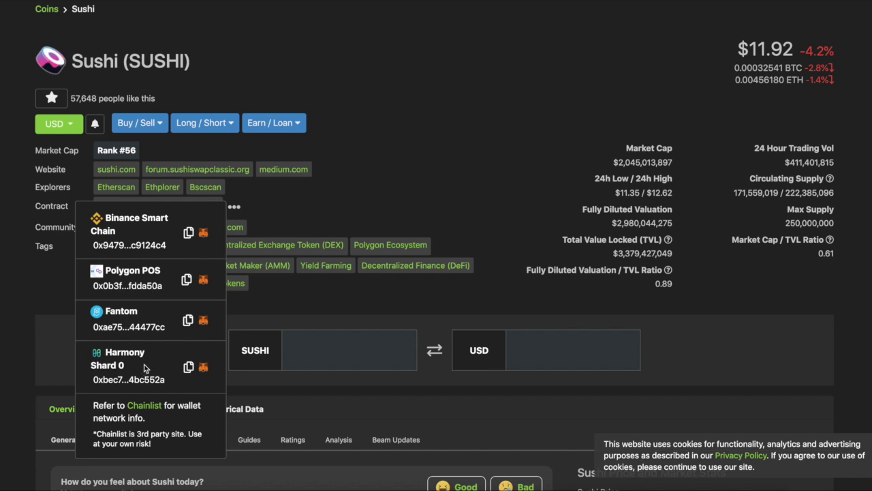
pyautogui.click(204, 282)
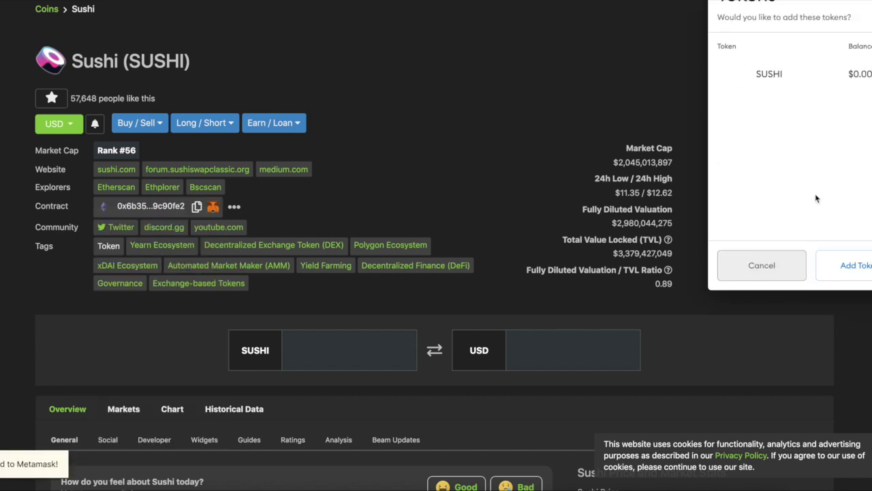
pyautogui.click(842, 271)
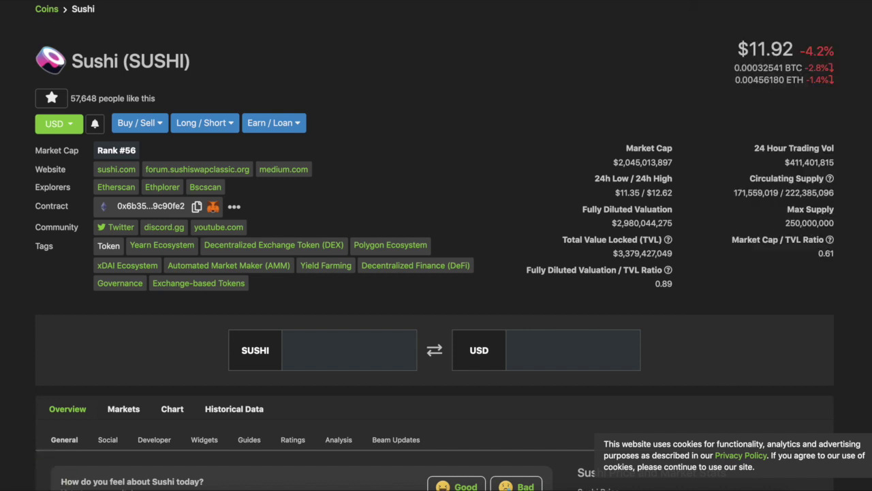
pyautogui.press('Escape')
pyautogui.scroll(-5, 774, 200)
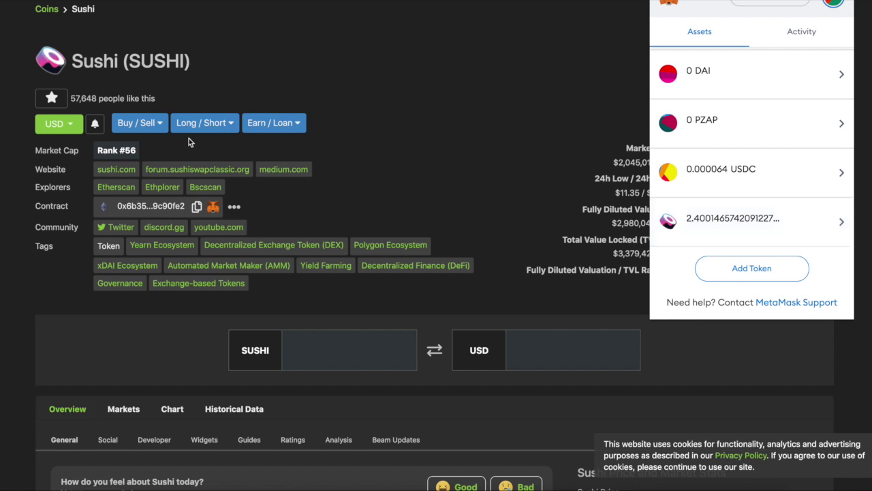
pyautogui.click(385, 188)
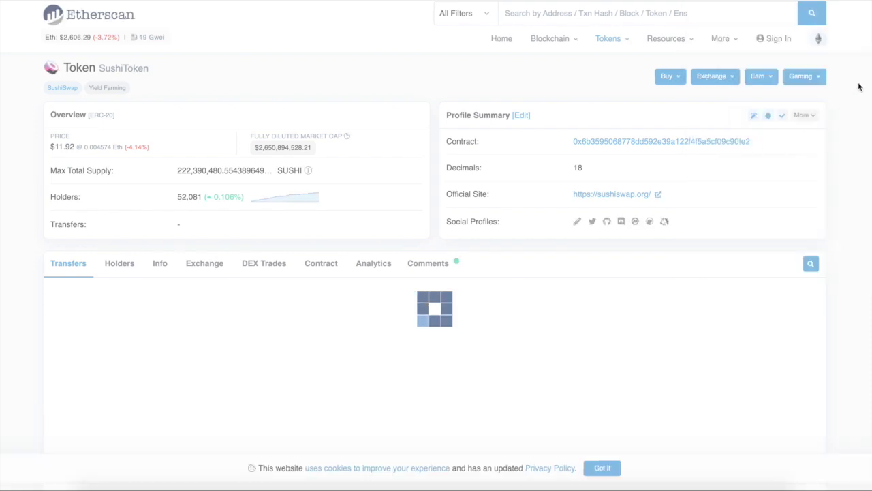
# Switch MetaMask to Account 2 and copy its wallet address.
pyautogui.click(841, 6)
pyautogui.click(841, 5)
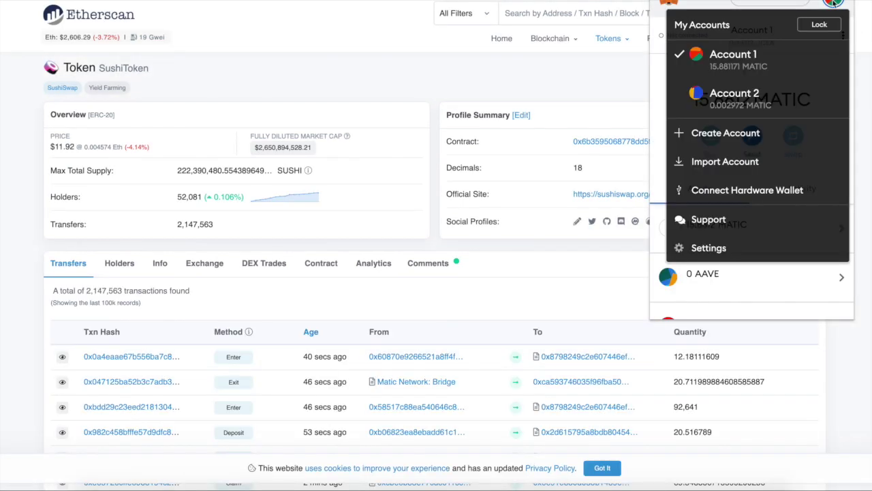
pyautogui.click(775, 92)
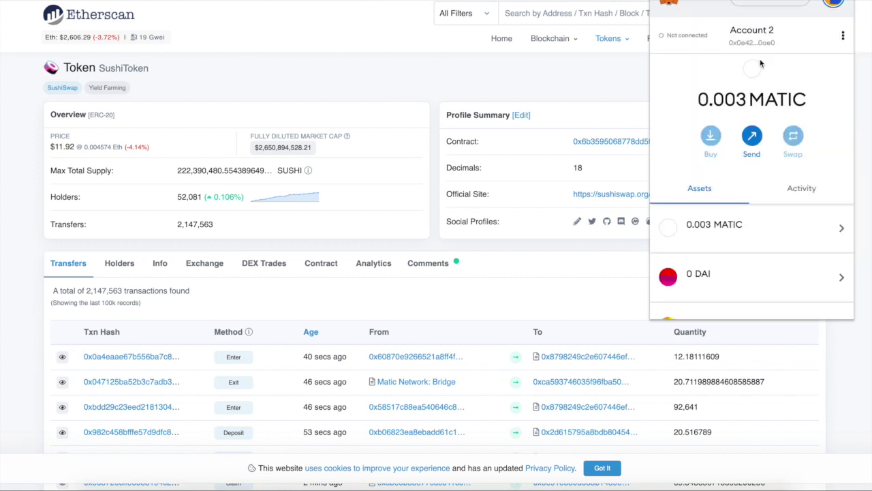
pyautogui.click(752, 36)
pyautogui.scroll(-1, 358, 265)
pyautogui.click(357, 266)
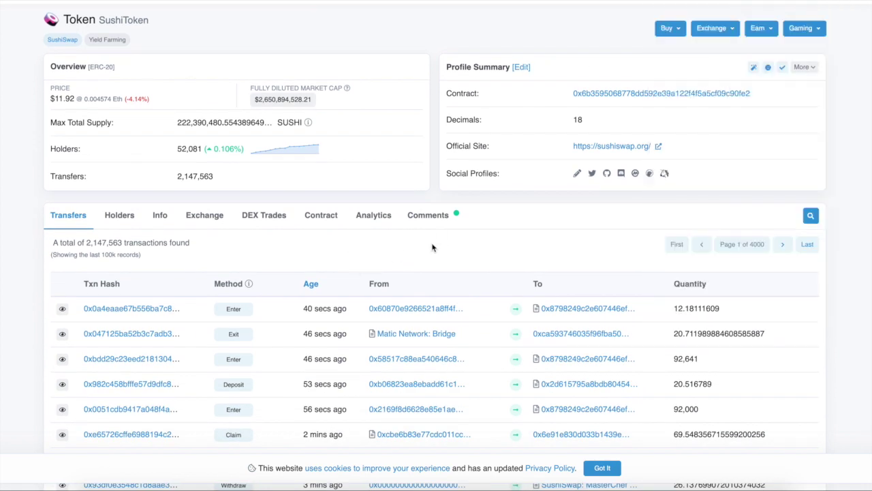
# Look up the copied Account 2 address in Etherscan's search bar.
pyautogui.scroll(1, 654, 50)
pyautogui.click(654, 5)
pyautogui.hotkey('ctrl', 'v')
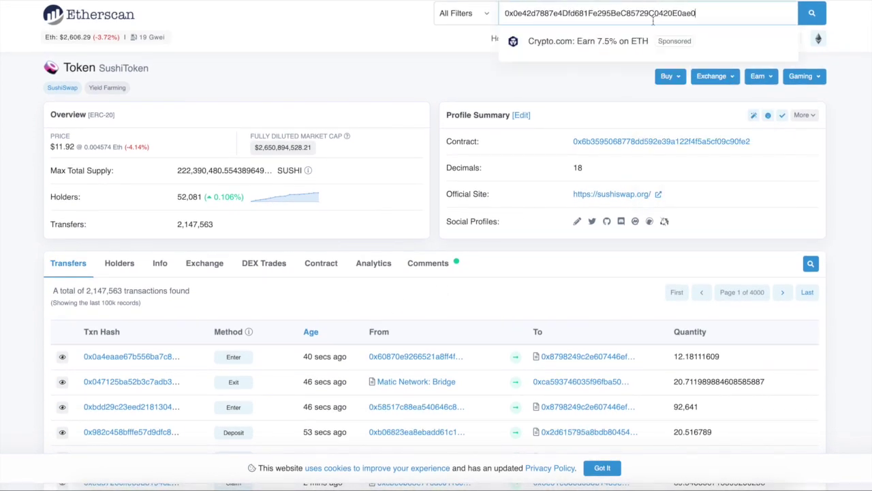
pyautogui.press('Return')
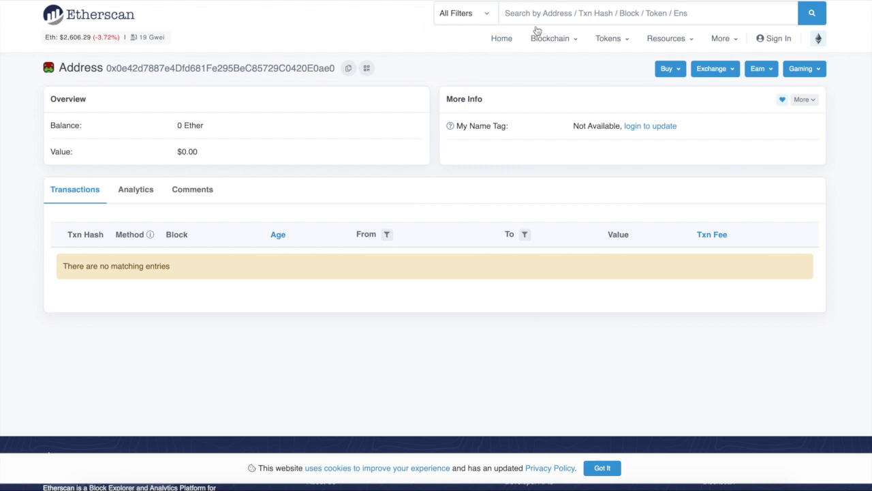
# From the Etherscan homepage, open a Latest Transactions sender's address page.
pyautogui.click(99, 18)
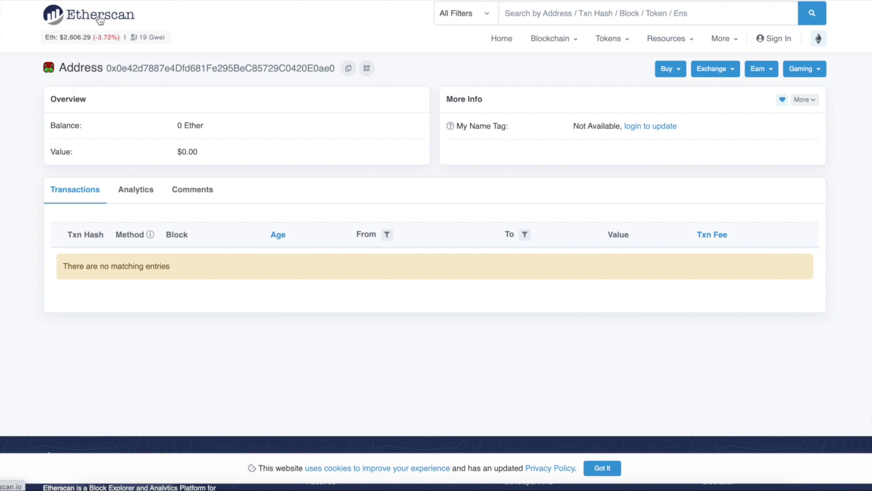
pyautogui.scroll(-2, 362, 246)
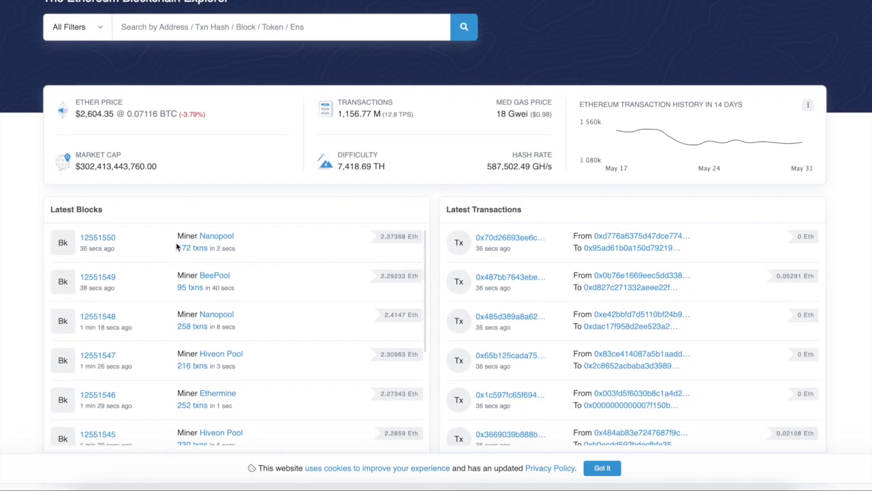
pyautogui.scroll(-3, 332, 348)
pyautogui.scroll(-1, 332, 348)
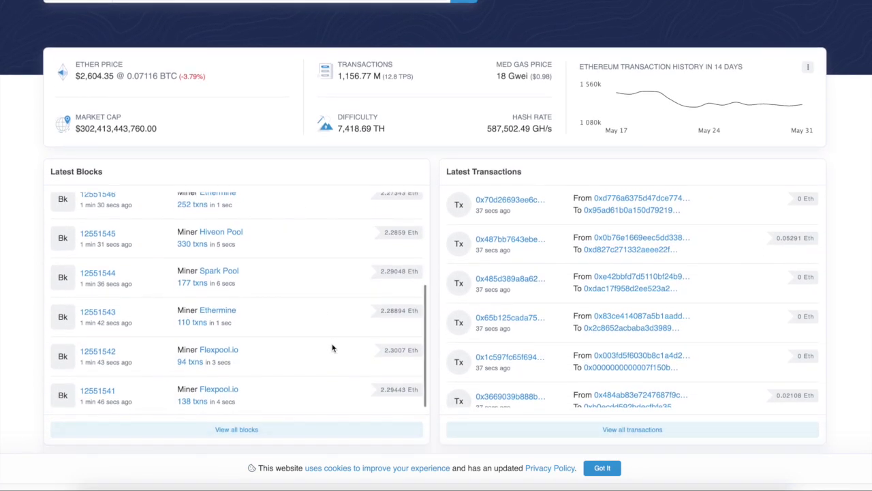
pyautogui.click(626, 198)
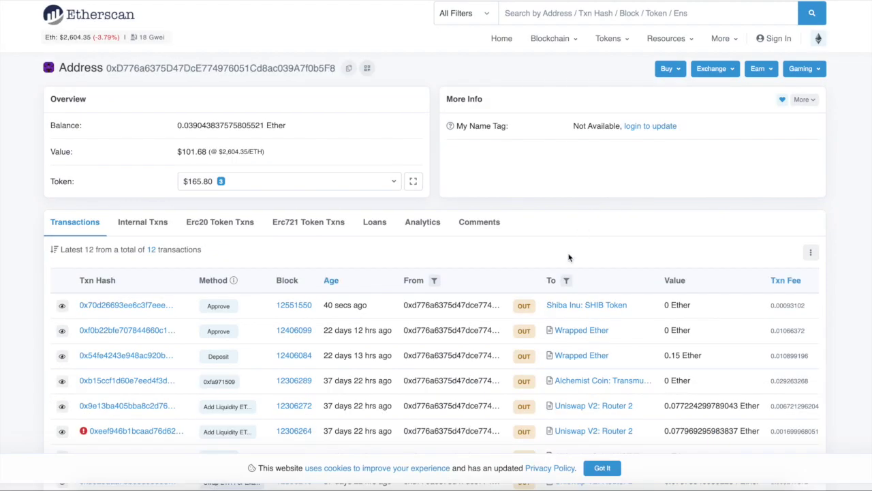
# View that address's token holdings of about $165.80, then close the Token list.
pyautogui.scroll(-2, 269, 341)
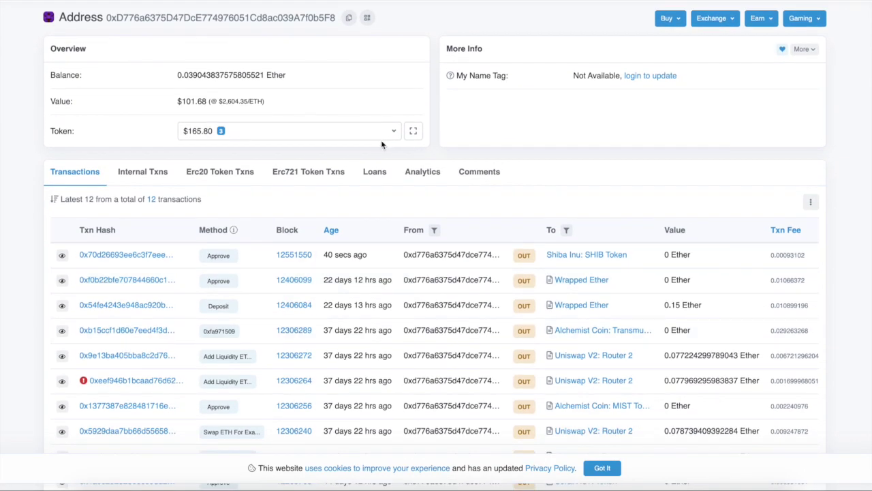
pyautogui.scroll(2, 306, 130)
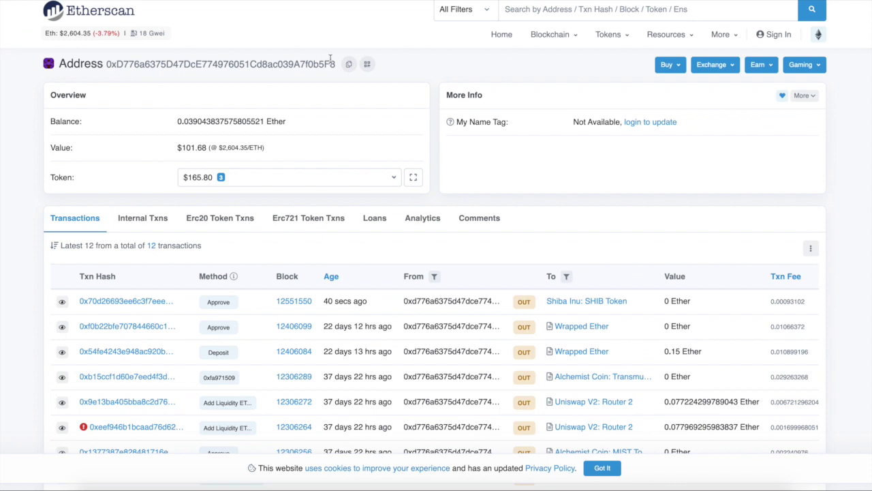
pyautogui.click(389, 177)
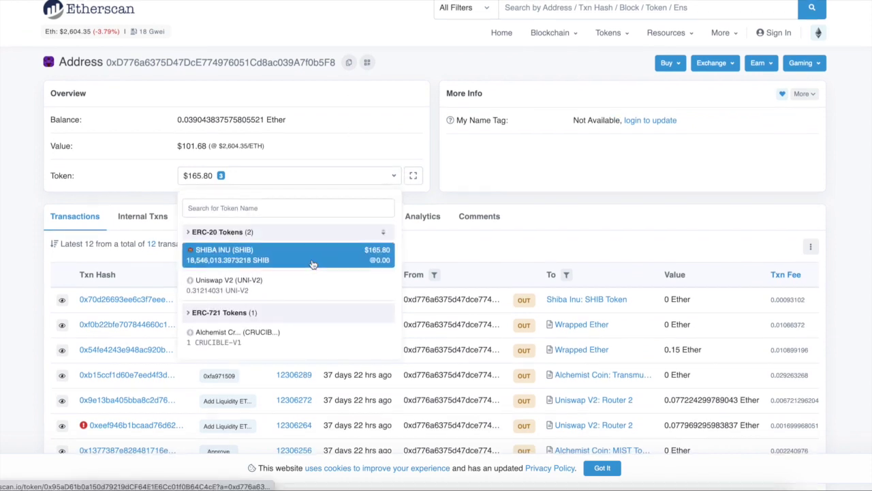
pyautogui.scroll(-1, 313, 264)
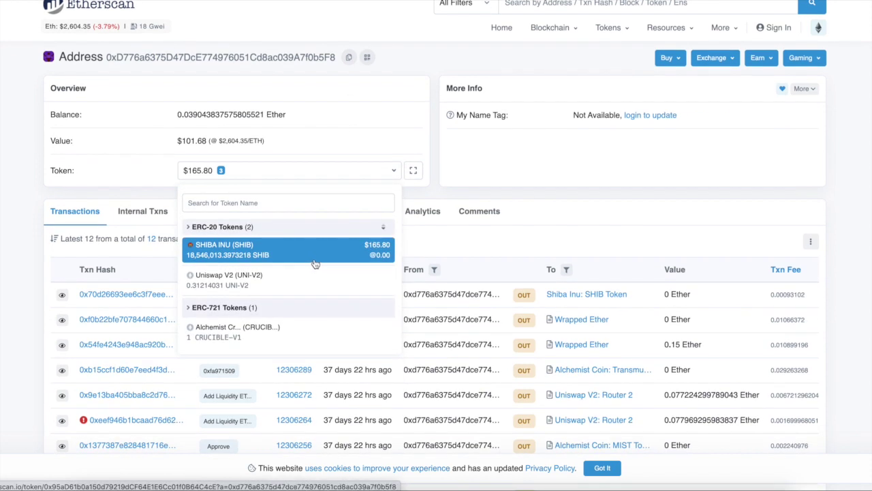
pyautogui.scroll(-2, 315, 264)
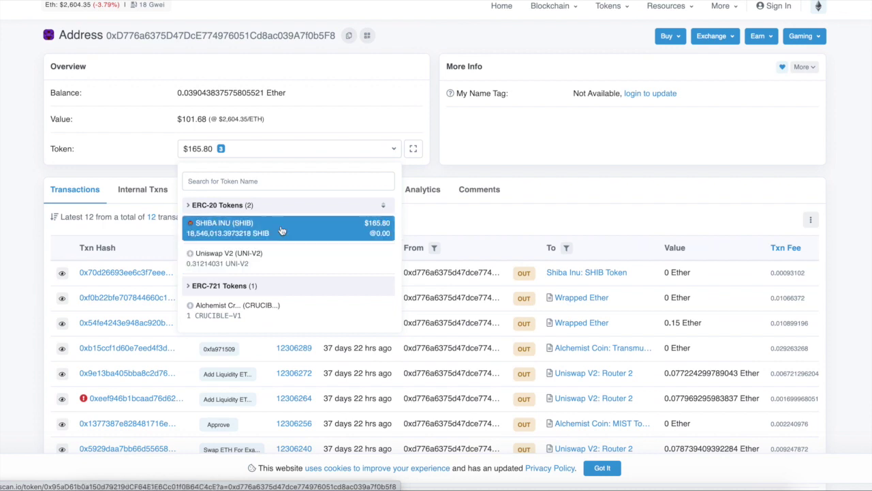
pyautogui.click(497, 223)
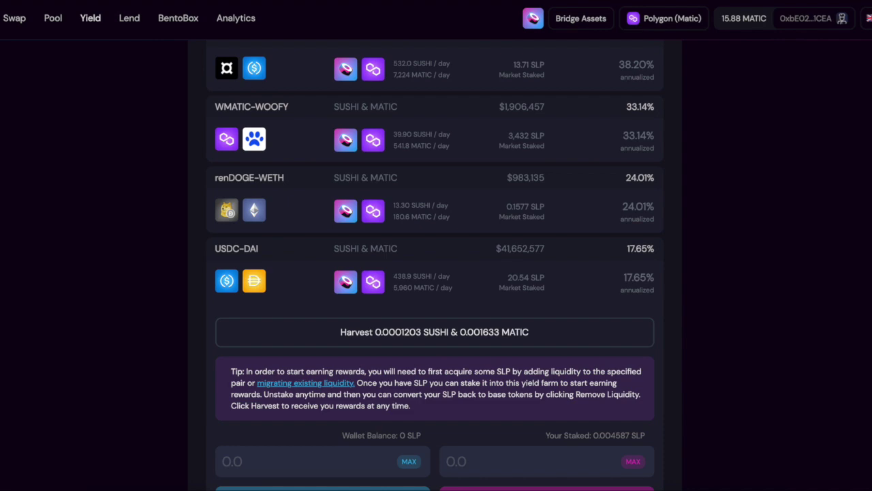
# Start a Google search for 'proverbs 26' by typing 'proverbs 26'.
pyautogui.write('proverbs 26')
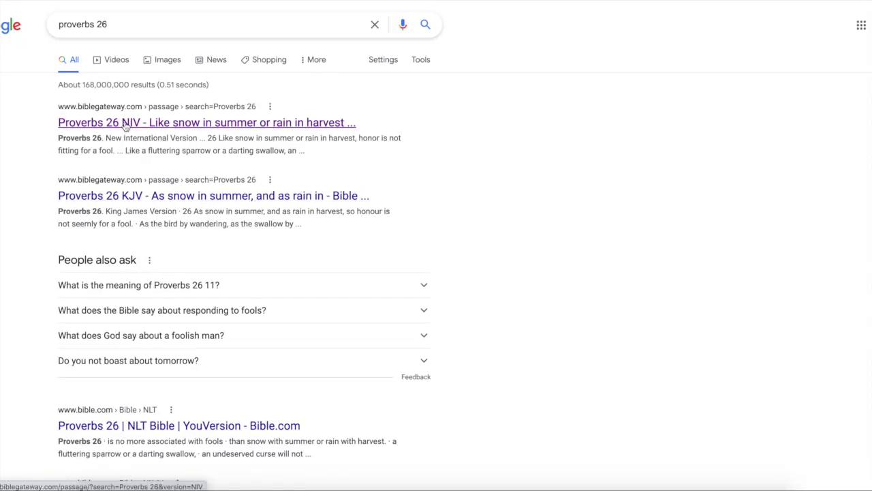
# Open the Proverbs 26 NIV result and scroll through the passage.
pyautogui.click(126, 122)
pyautogui.scroll(-4, 245, 259)
pyautogui.scroll(-3, 235, 259)
pyautogui.scroll(-2, 232, 259)
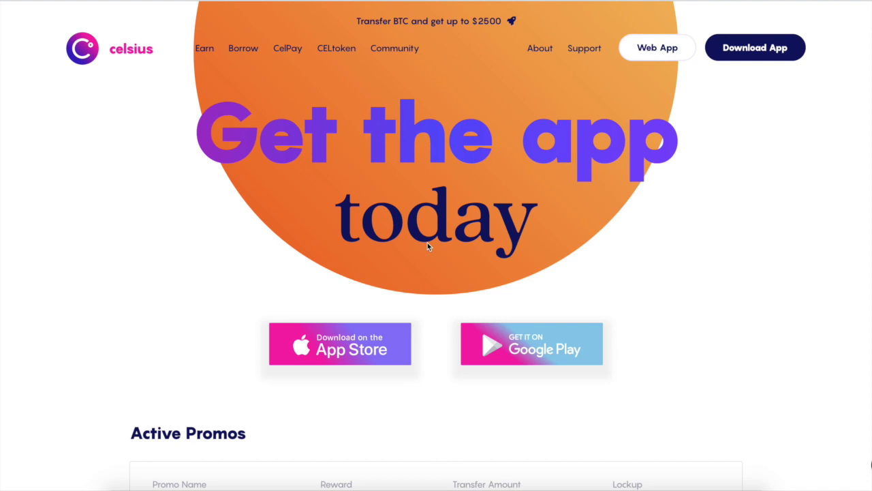
# Scroll to Active Promos and select 'Metal Crypto.com Visa Card' in the Crypto.com referral guide.
pyautogui.scroll(-3, 427, 242)
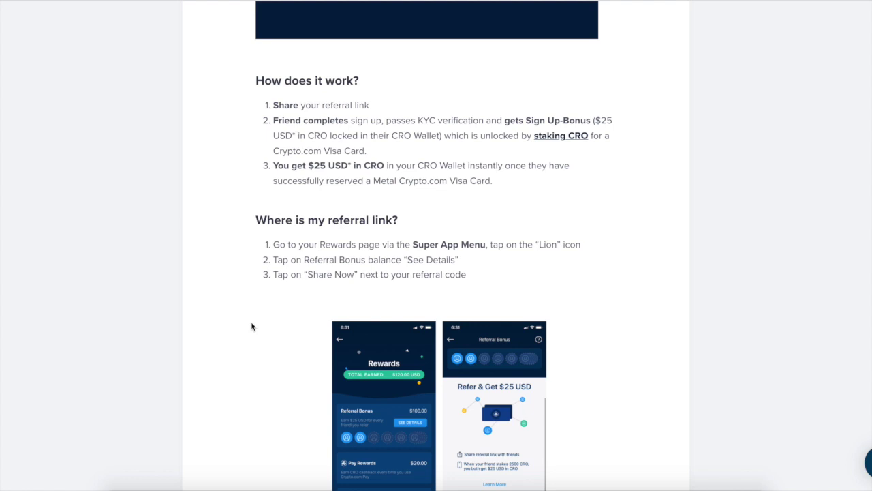
pyautogui.moveTo(518, 186)
pyautogui.mouseDown()
pyautogui.moveTo(448, 183)
pyautogui.moveTo(381, 194)
pyautogui.moveTo(374, 179)
pyautogui.mouseUp()
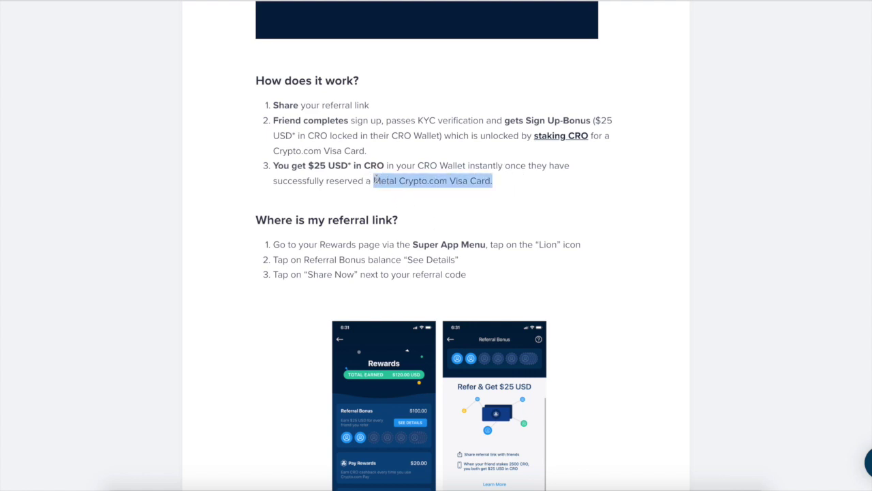